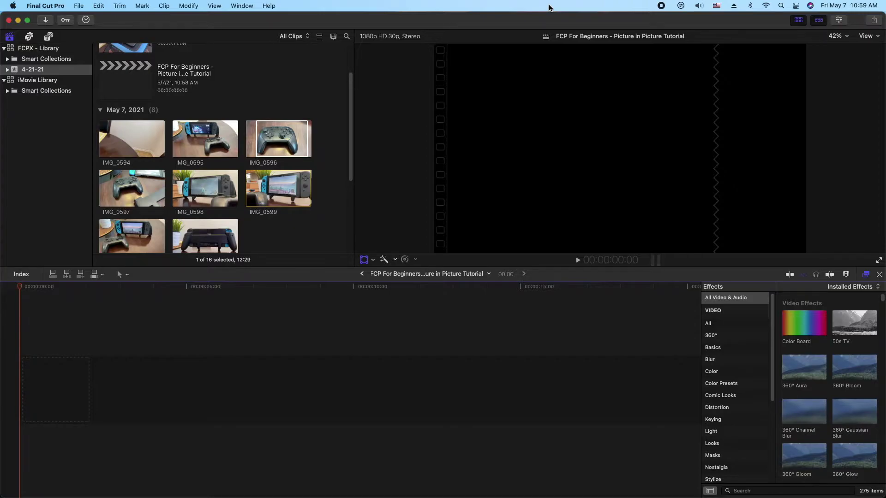
Load clip IMG_0599 from the browser into the viewer for preview.
{"action": "left_click", "coordinate": [278, 188]}
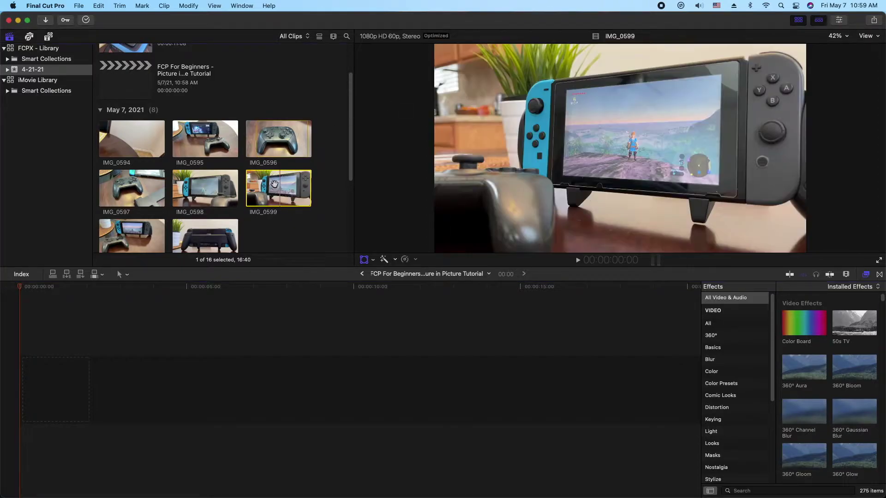
Place IMG_0599 in the empty timeline and turn its audio volume all the way down.
{"action": "left_click_drag", "start_coordinate": [276, 183], "coordinate": [55, 387]}
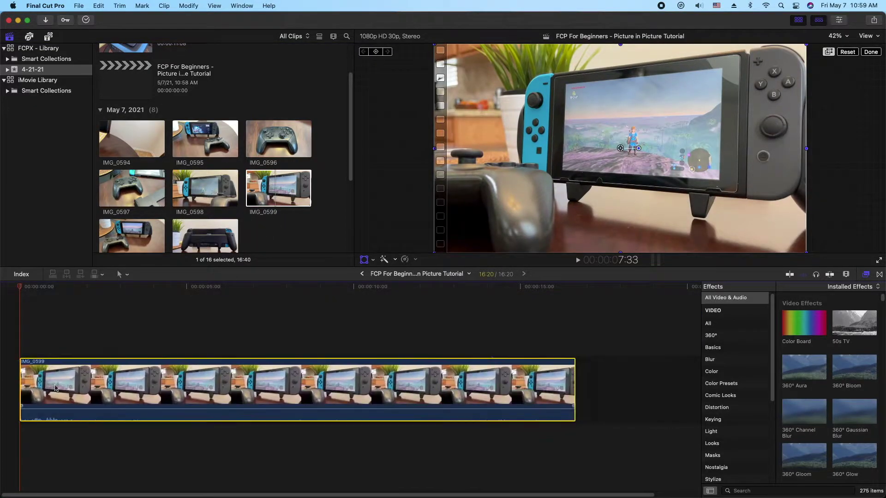
{"action": "left_click", "coordinate": [294, 408]}
{"action": "left_click_drag", "start_coordinate": [294, 408], "coordinate": [287, 441]}
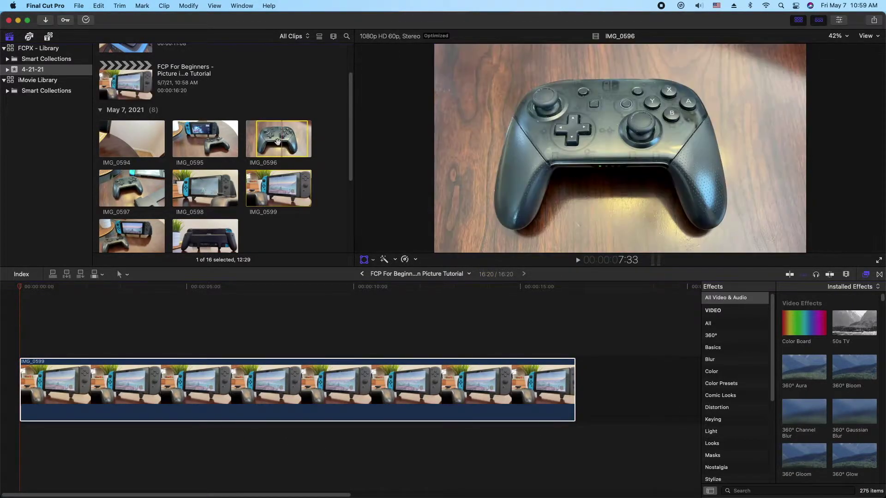
Connect the IMG_0596 controller clip above the Switch clip and park the playhead on it.
{"action": "left_click_drag", "start_coordinate": [281, 135], "coordinate": [117, 318]}
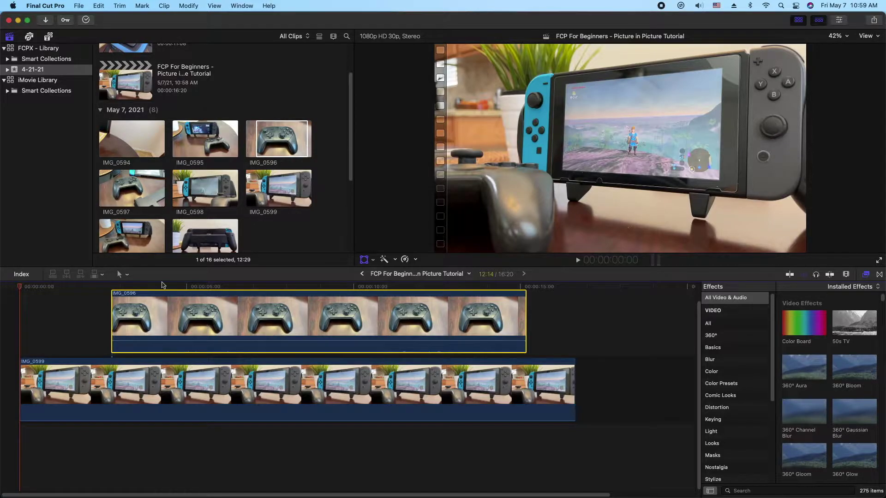
{"action": "left_click", "coordinate": [159, 286]}
Turn on the viewer's Transform controls with the playhead over IMG_0596.
{"action": "mouse_move", "coordinate": [158, 287]}
{"action": "left_mouse_down"}
{"action": "mouse_move", "coordinate": [99, 287]}
{"action": "mouse_move", "coordinate": [158, 286]}
{"action": "left_mouse_up"}
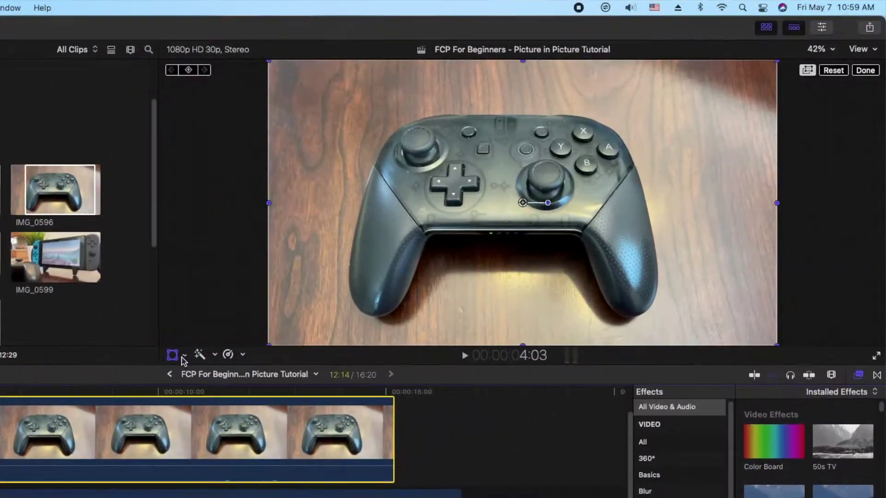
{"action": "left_click", "coordinate": [373, 259]}
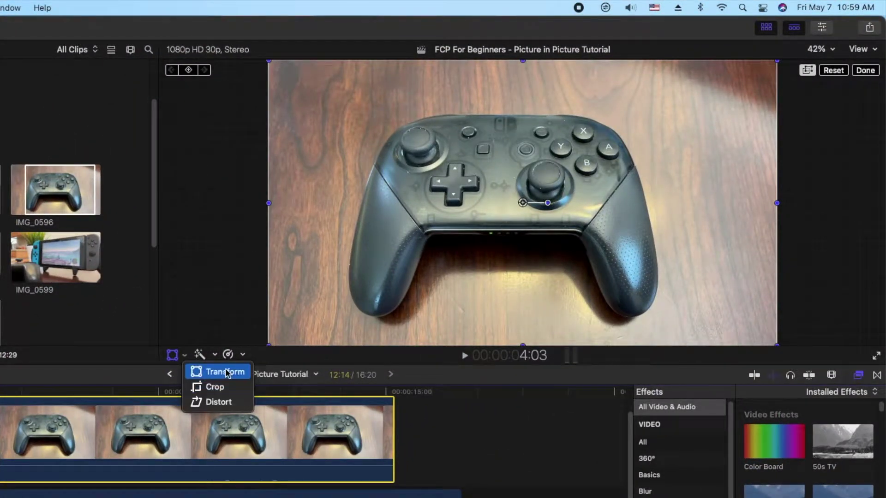
{"action": "left_click", "coordinate": [231, 375]}
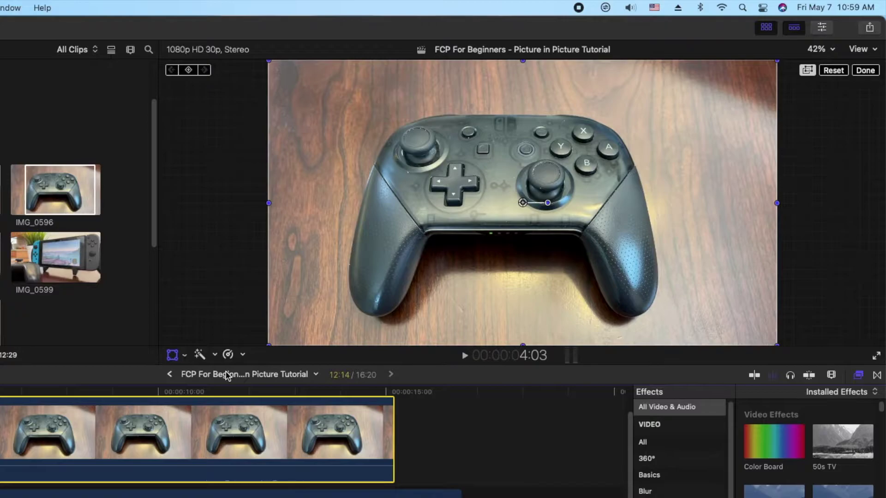
{"action": "left_click", "coordinate": [171, 358]}
{"action": "left_click", "coordinate": [172, 359]}
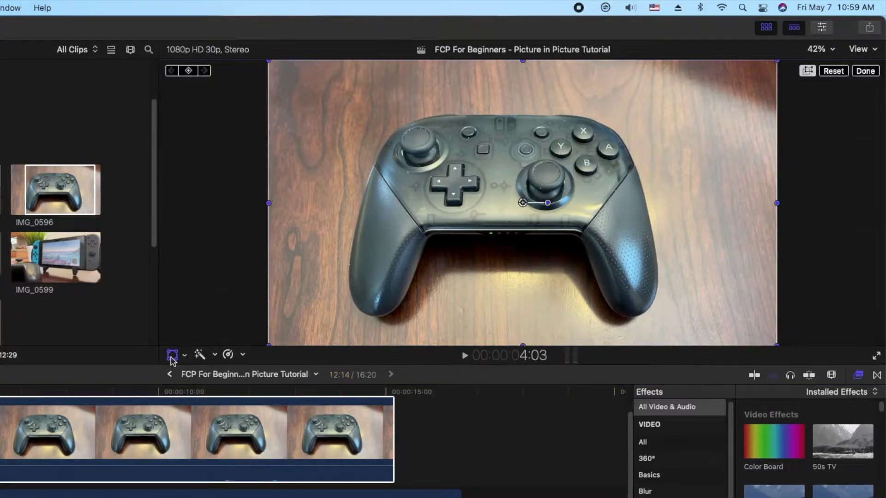
Scale IMG_0596 down to a small inset and position it near the top-left corner.
{"action": "left_click_drag", "start_coordinate": [267, 344], "coordinate": [375, 291]}
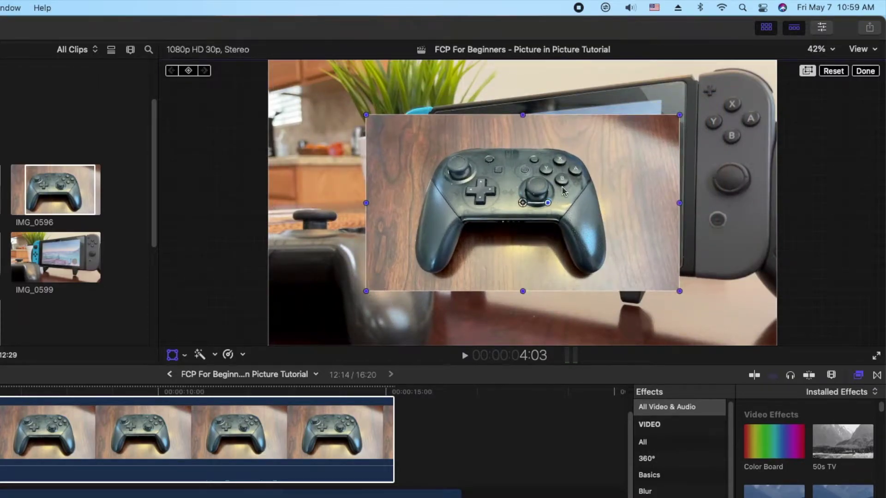
{"action": "mouse_move", "coordinate": [570, 204]}
{"action": "left_mouse_down"}
{"action": "mouse_move", "coordinate": [472, 208]}
{"action": "mouse_move", "coordinate": [565, 189]}
{"action": "mouse_move", "coordinate": [554, 166]}
{"action": "mouse_move", "coordinate": [566, 210]}
{"action": "left_mouse_up"}
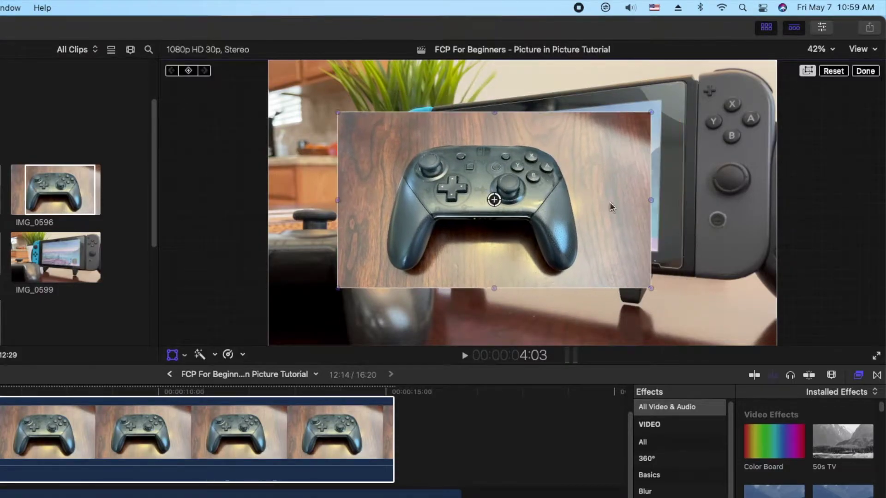
{"action": "left_click_drag", "start_coordinate": [650, 288], "coordinate": [597, 265]}
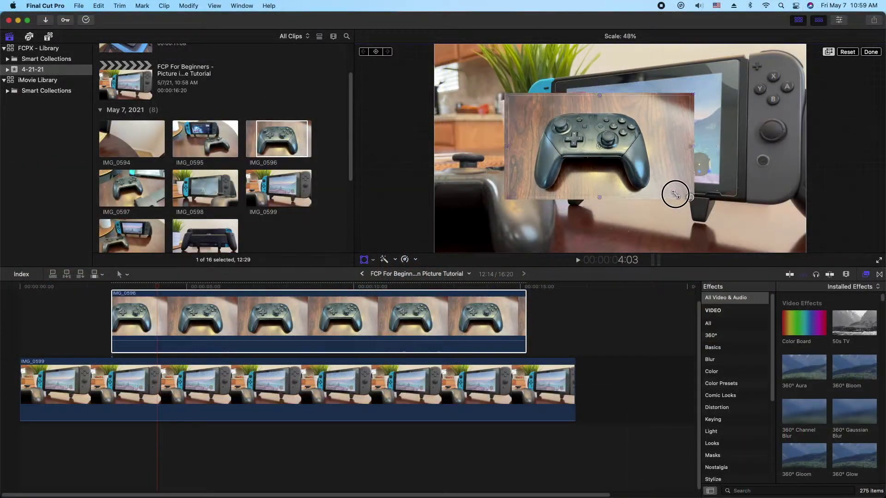
{"action": "left_click_drag", "start_coordinate": [675, 195], "coordinate": [639, 172]}
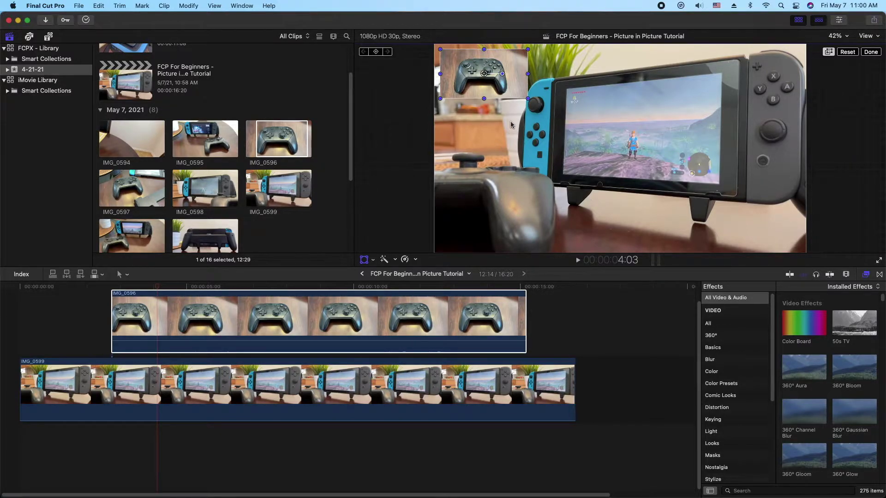
{"action": "mouse_move", "coordinate": [510, 83]}
{"action": "left_mouse_down"}
{"action": "mouse_move", "coordinate": [638, 107]}
{"action": "mouse_move", "coordinate": [562, 171]}
{"action": "mouse_move", "coordinate": [539, 99]}
{"action": "mouse_move", "coordinate": [510, 86]}
{"action": "left_mouse_up"}
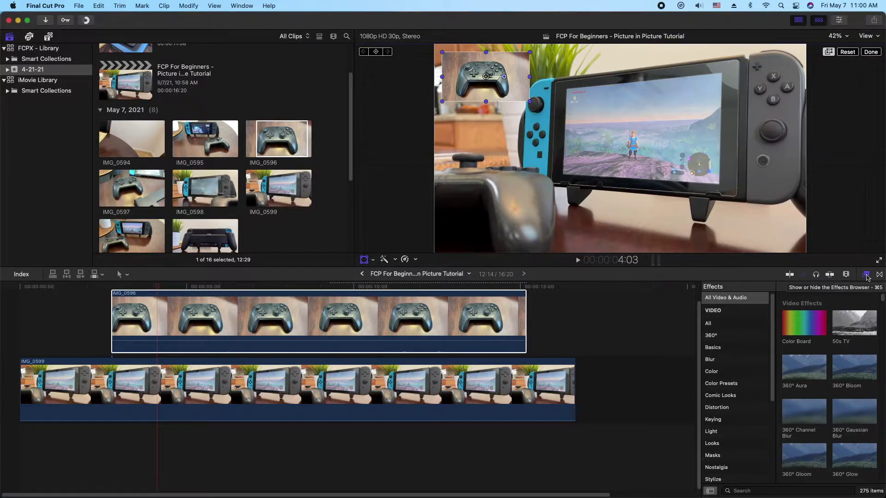
Search Effects for 'simple' and drop Simple Border onto the IMG_0596 clip.
{"action": "left_click", "coordinate": [810, 490]}
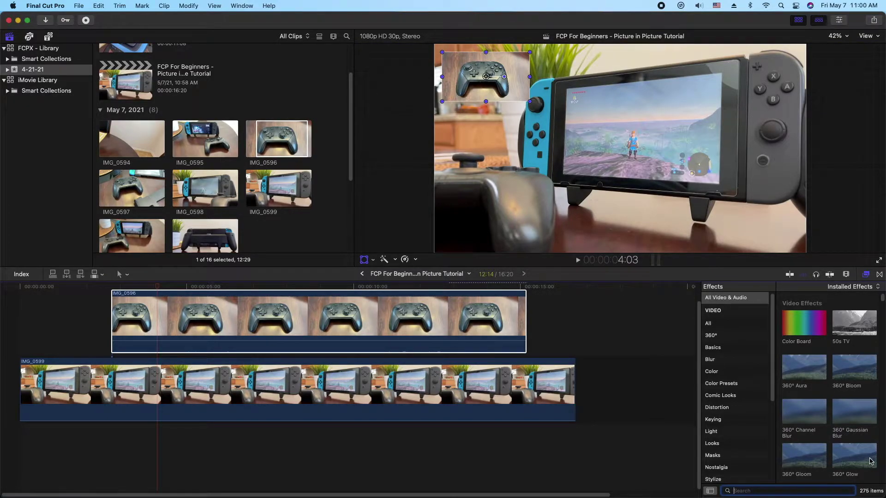
{"action": "type", "text": "simple"}
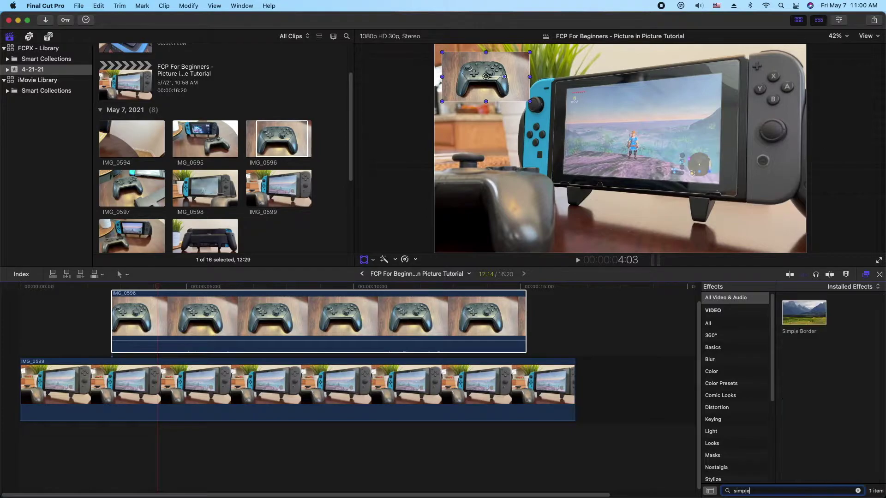
{"action": "left_click_drag", "start_coordinate": [819, 319], "coordinate": [450, 331]}
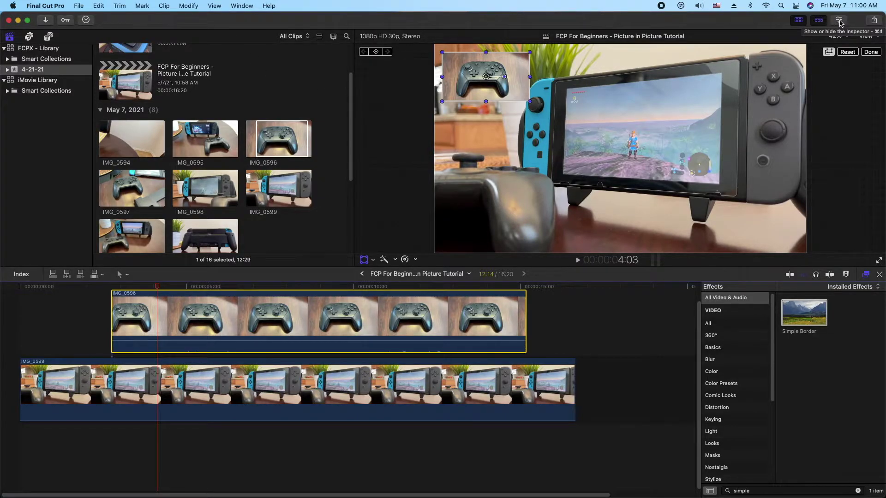
In the Inspector, widen the Simple Border and set its colour to Lemon yellow.
{"action": "left_click", "coordinate": [840, 21]}
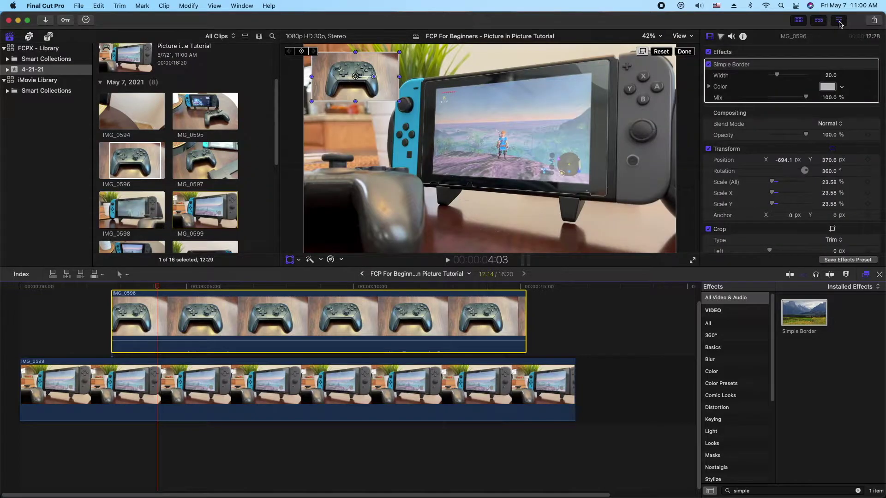
{"action": "left_click", "coordinate": [709, 87]}
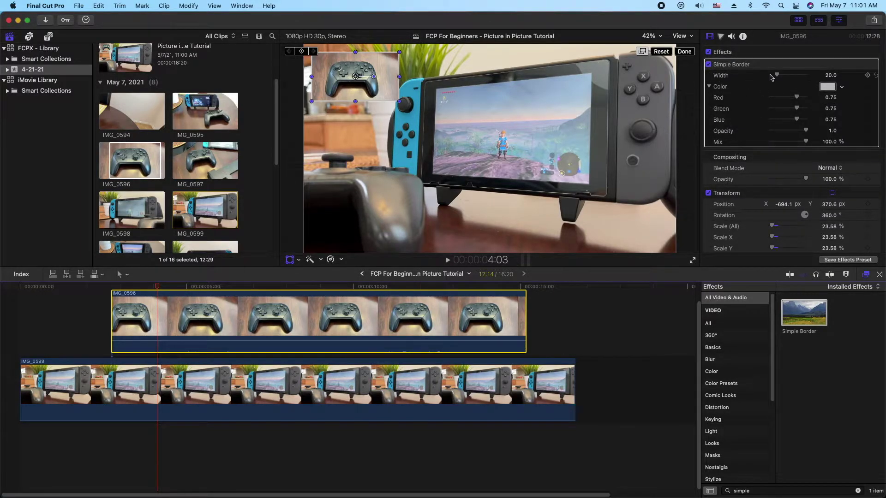
{"action": "mouse_move", "coordinate": [779, 77]}
{"action": "left_mouse_down"}
{"action": "mouse_move", "coordinate": [815, 74]}
{"action": "mouse_move", "coordinate": [766, 75]}
{"action": "mouse_move", "coordinate": [781, 76]}
{"action": "left_mouse_up"}
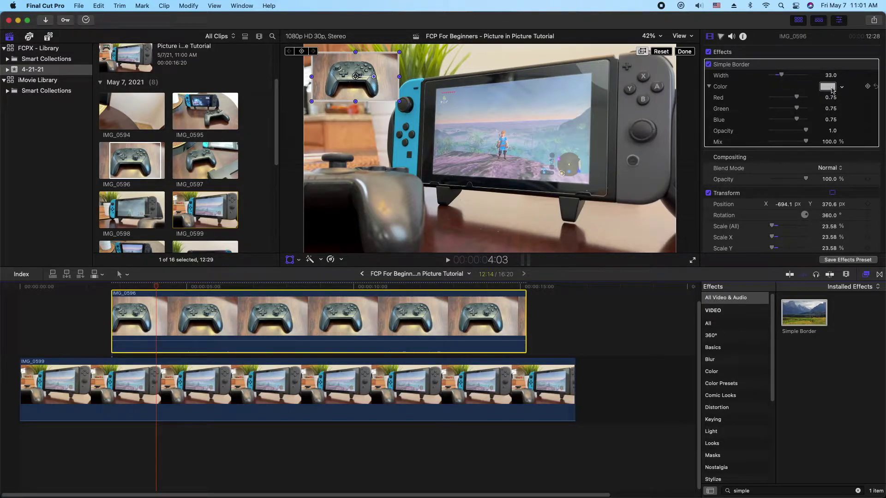
{"action": "left_click", "coordinate": [832, 90]}
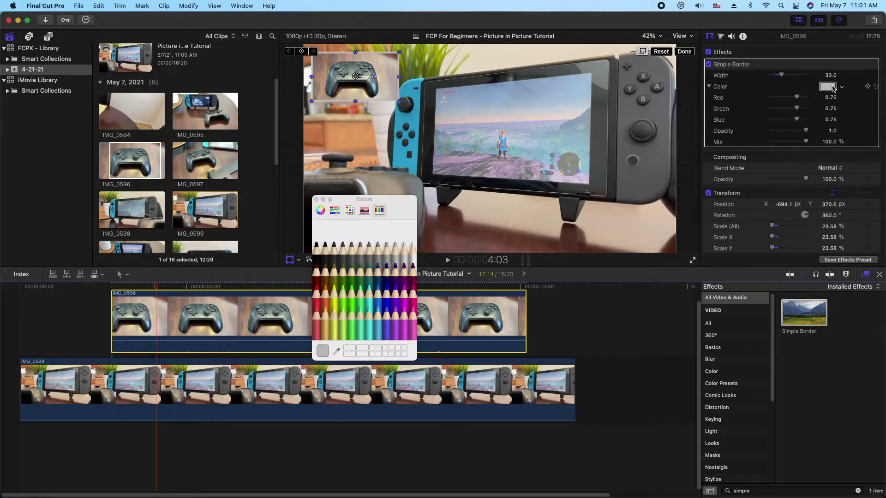
{"action": "left_click", "coordinate": [334, 304]}
{"action": "left_click", "coordinate": [317, 200]}
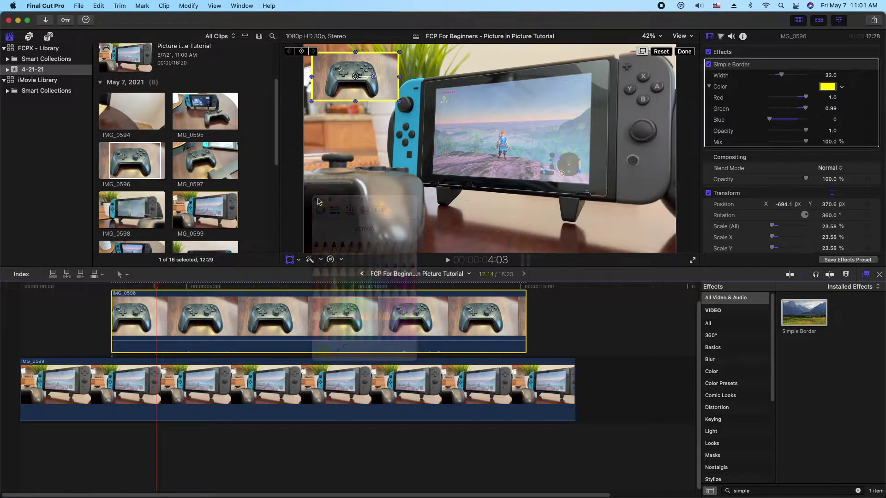
Fine-tune the border width to 34 and keep the border colour fully opaque.
{"action": "mouse_move", "coordinate": [779, 76]}
{"action": "left_mouse_down"}
{"action": "mouse_move", "coordinate": [810, 65]}
{"action": "mouse_move", "coordinate": [767, 65]}
{"action": "mouse_move", "coordinate": [778, 68]}
{"action": "left_mouse_up"}
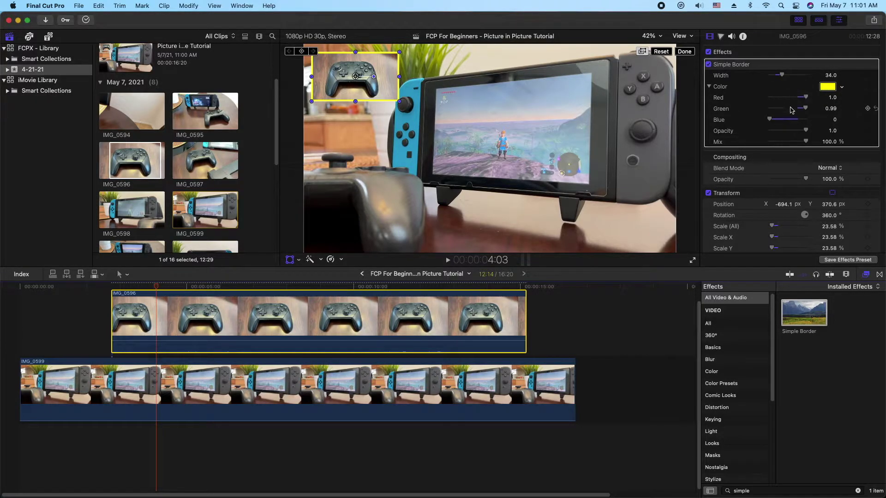
{"action": "left_click", "coordinate": [804, 130]}
{"action": "left_click_drag", "start_coordinate": [805, 133], "coordinate": [826, 129]}
{"action": "left_click", "coordinate": [709, 87]}
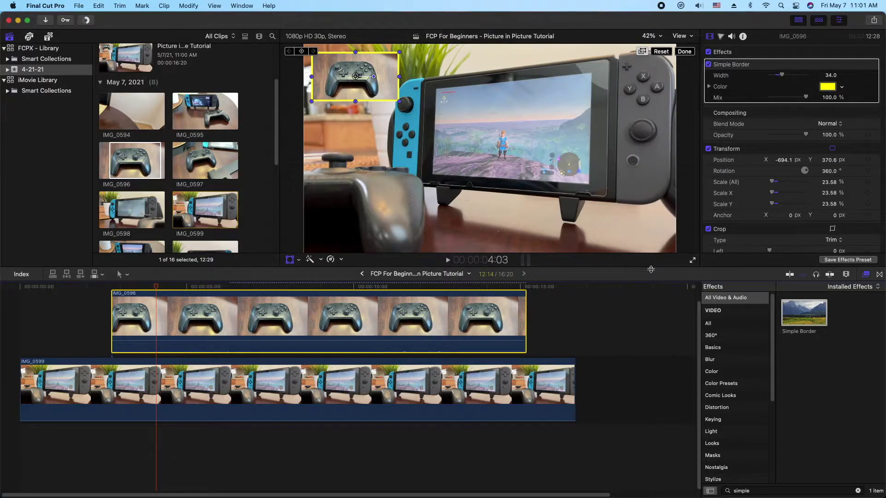
{"action": "left_click", "coordinate": [765, 491]}
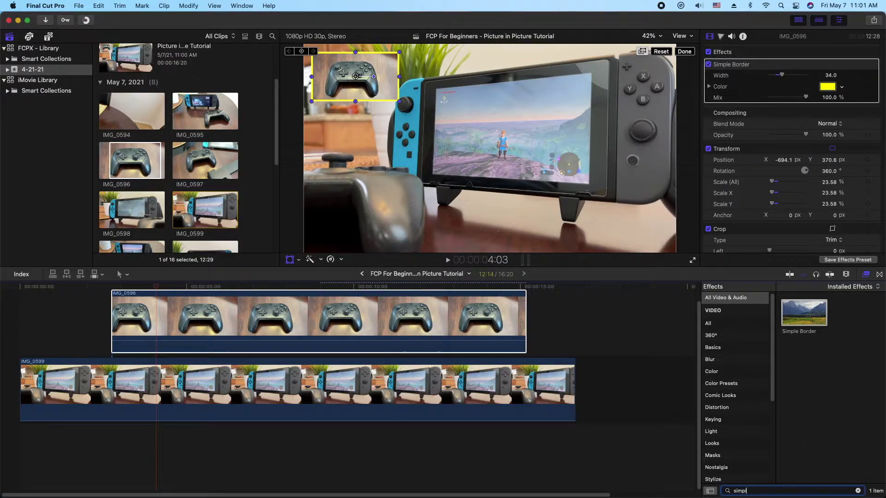
Search 'drop', apply Drop Shadow to IMG_0596, and toggle shadow and border to compare.
{"action": "key", "text": "BackSpace"}
{"action": "key", "text": "BackSpace"}
{"action": "key", "text": "BackSpace"}
{"action": "key", "text": "BackSpace"}
{"action": "type", "text": "drop"}
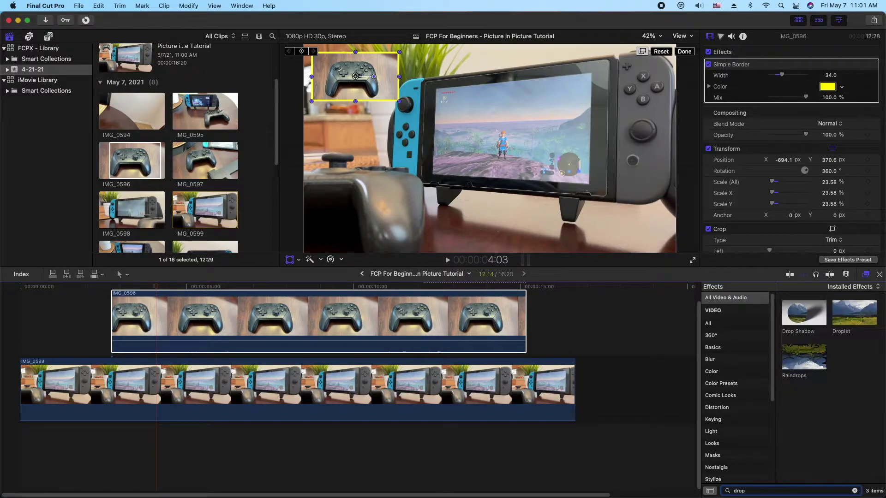
{"action": "left_click_drag", "start_coordinate": [805, 314], "coordinate": [373, 317]}
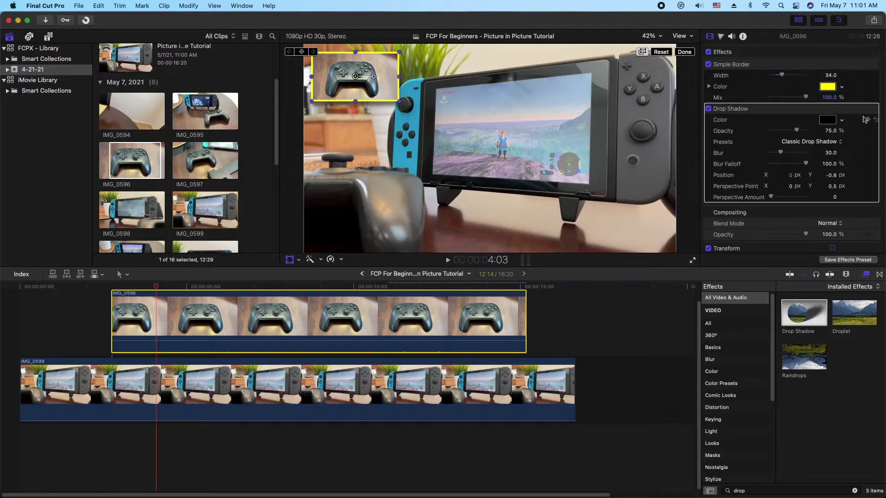
{"action": "left_click", "coordinate": [708, 109]}
{"action": "left_click", "coordinate": [708, 110]}
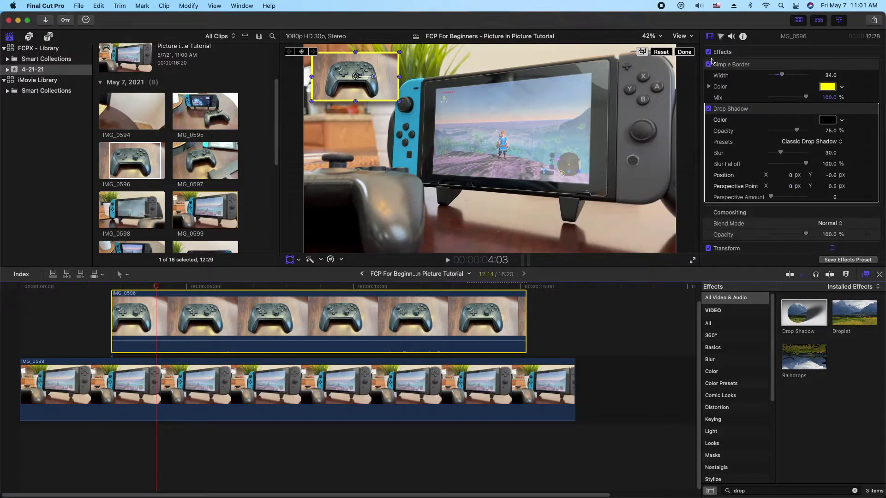
{"action": "left_click", "coordinate": [709, 64]}
{"action": "left_click", "coordinate": [708, 64]}
Set the shadow opacity to 88.3%, adjust the shadow, and nudge the inset down-right.
{"action": "left_click_drag", "start_coordinate": [801, 132], "coordinate": [781, 151]}
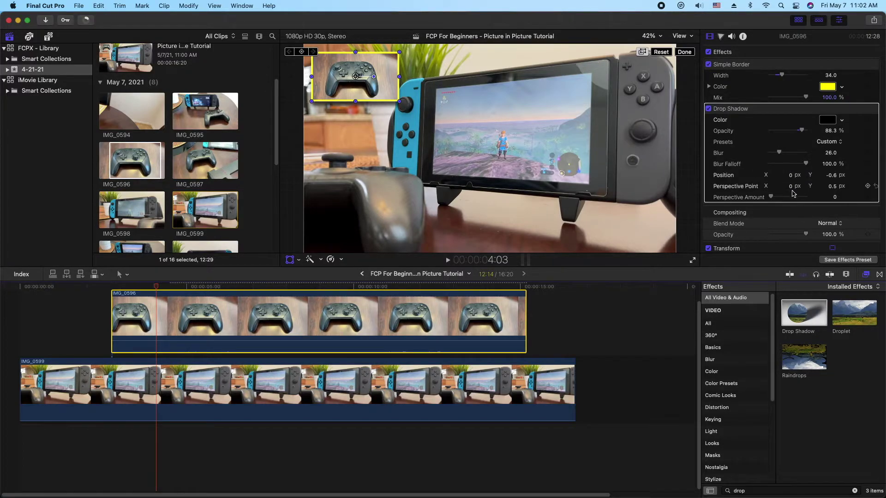
{"action": "left_click_drag", "start_coordinate": [771, 197], "coordinate": [743, 197]}
{"action": "mouse_move", "coordinate": [375, 99]}
{"action": "left_mouse_down"}
{"action": "mouse_move", "coordinate": [552, 248]}
{"action": "mouse_move", "coordinate": [548, 224]}
{"action": "mouse_move", "coordinate": [530, 231]}
{"action": "mouse_move", "coordinate": [483, 149]}
{"action": "mouse_move", "coordinate": [379, 97]}
{"action": "left_mouse_up"}
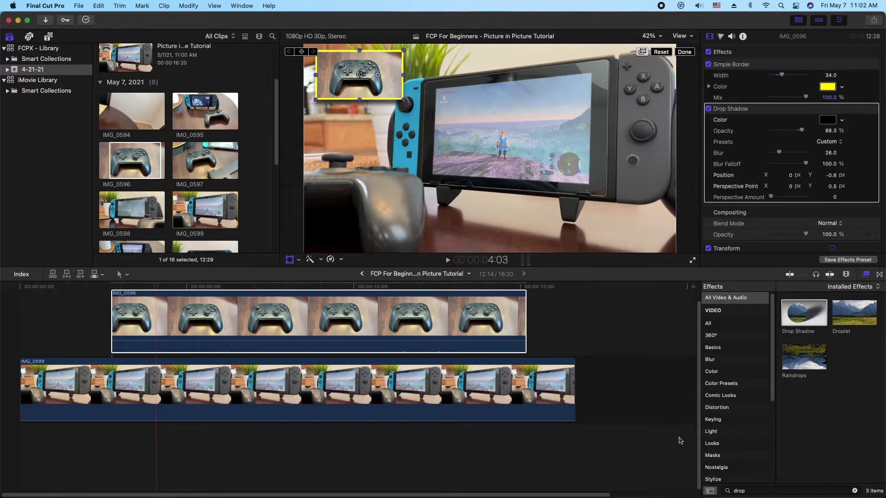
{"action": "scroll", "coordinate": [621, 396], "scroll_direction": "up", "scroll_amount": 2}
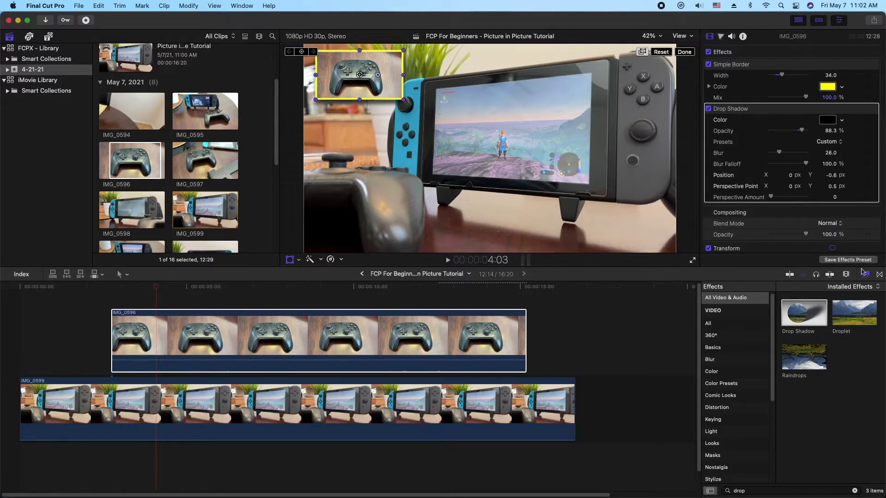
Reduce timeline clip height and zoom the timeline out using Clip Appearance.
{"action": "left_click", "coordinate": [846, 275]}
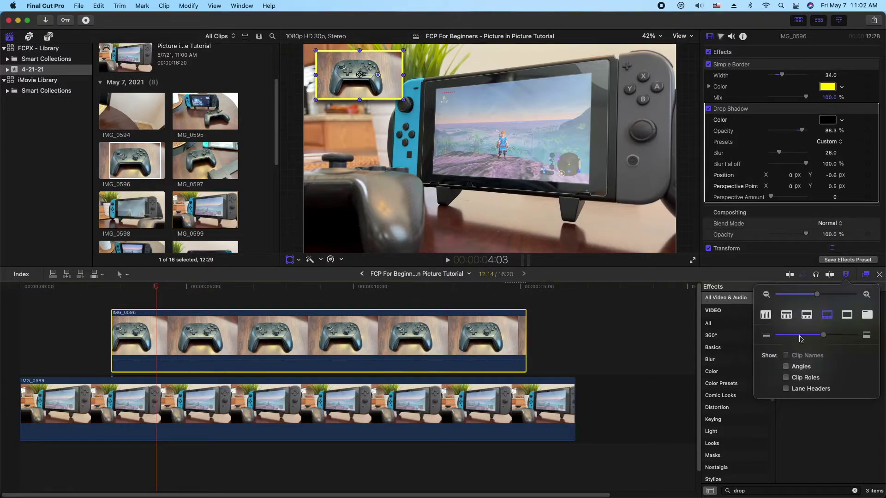
{"action": "left_click_drag", "start_coordinate": [825, 336], "coordinate": [805, 335]}
{"action": "left_click_drag", "start_coordinate": [816, 294], "coordinate": [805, 295]}
{"action": "left_click_drag", "start_coordinate": [805, 335], "coordinate": [789, 336]}
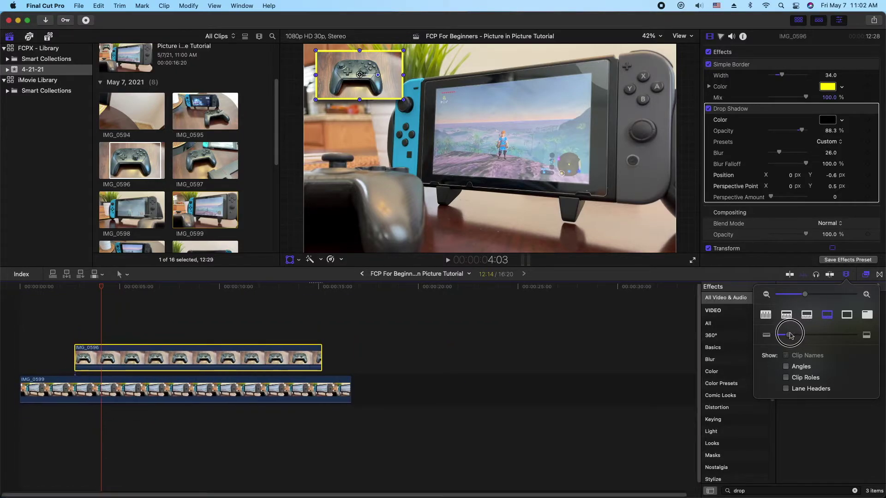
{"action": "left_click", "coordinate": [543, 343]}
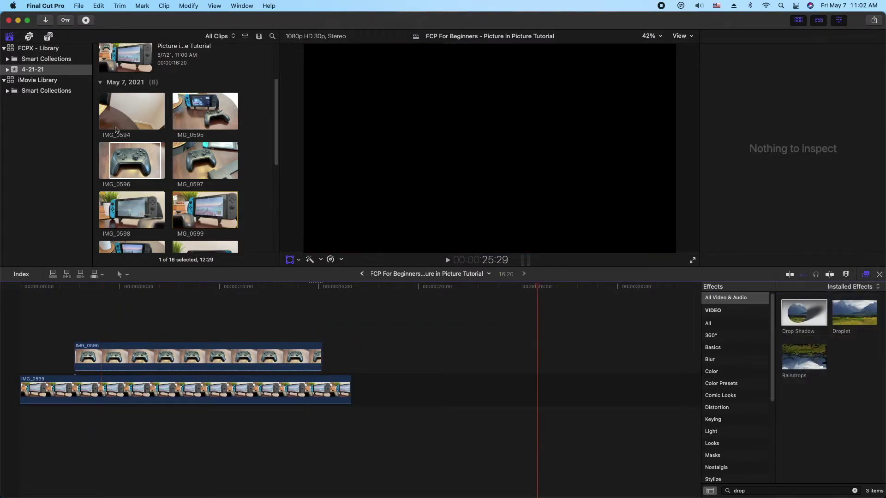
Stack IMG_0595, IMG_0599 and a marked IMG_0598 range as connected layers above IMG_0596.
{"action": "left_click_drag", "start_coordinate": [200, 110], "coordinate": [138, 323]}
{"action": "left_click_drag", "start_coordinate": [191, 222], "coordinate": [385, 322]}
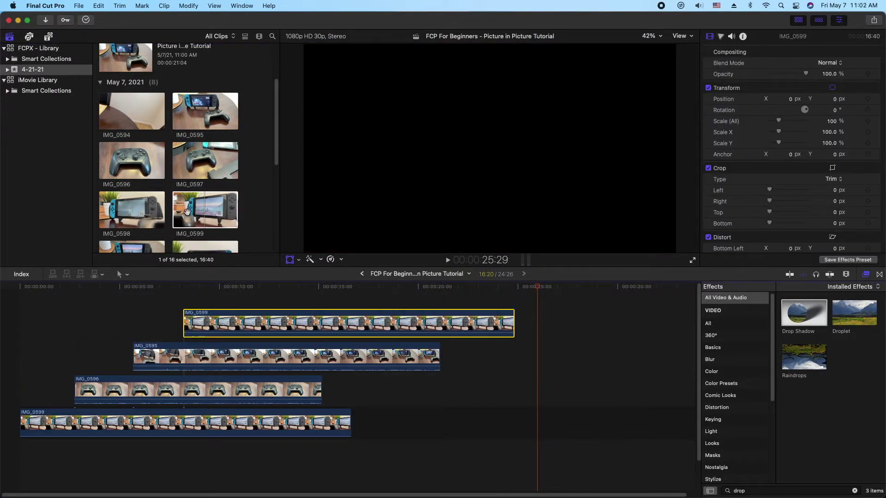
{"action": "left_click", "coordinate": [138, 211]}
{"action": "scroll", "coordinate": [119, 184], "scroll_direction": "down", "scroll_amount": 3}
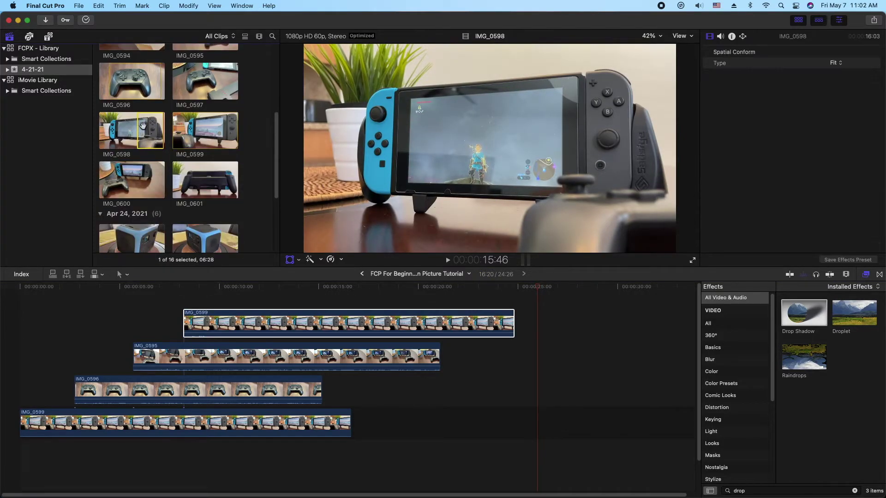
{"action": "left_click_drag", "start_coordinate": [150, 134], "coordinate": [232, 291]}
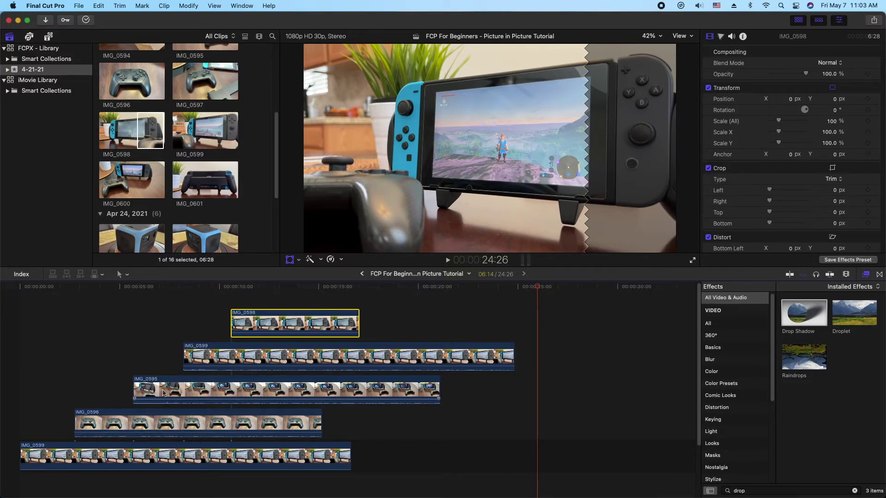
{"action": "left_click", "coordinate": [167, 391]}
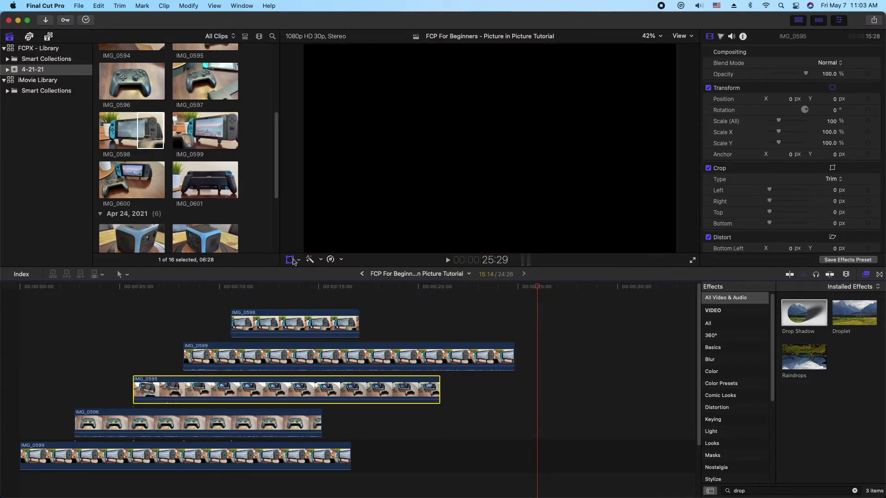
Scale the upper IMG_0599 layer to about 45% and place it at top right.
{"action": "left_click", "coordinate": [290, 260]}
{"action": "left_click", "coordinate": [199, 311]}
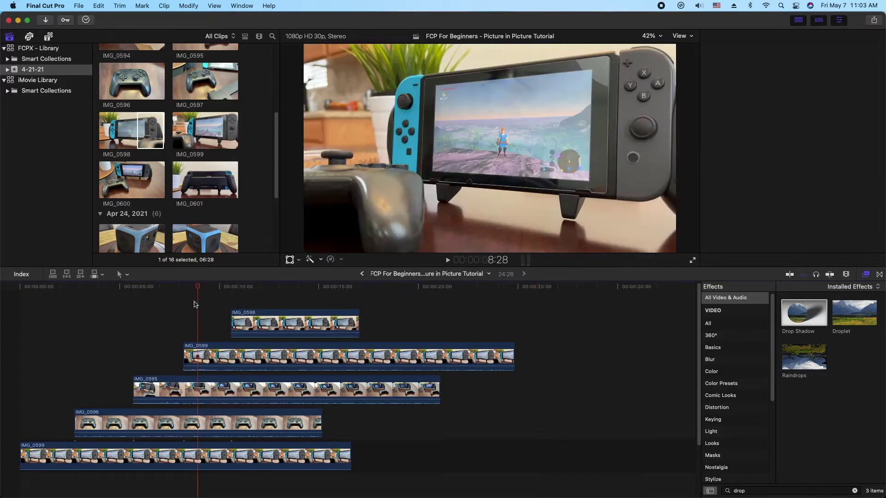
{"action": "left_click", "coordinate": [185, 394]}
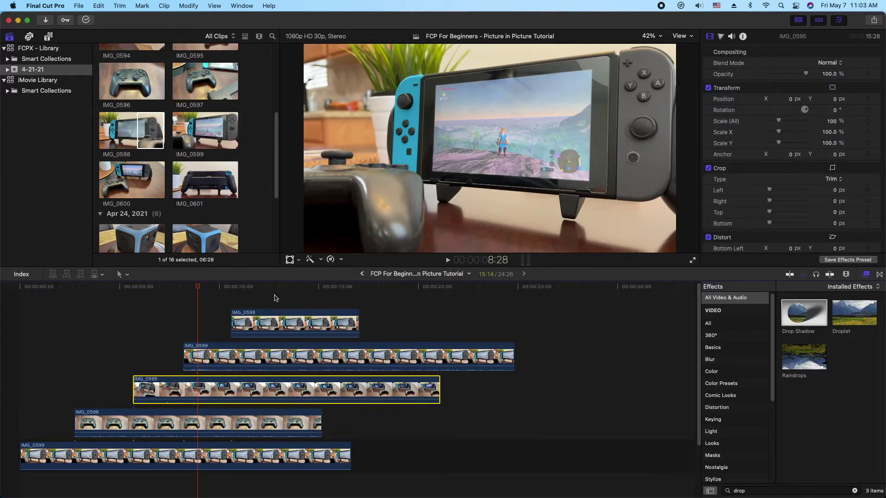
{"action": "left_click", "coordinate": [290, 260]}
{"action": "left_click", "coordinate": [205, 300]}
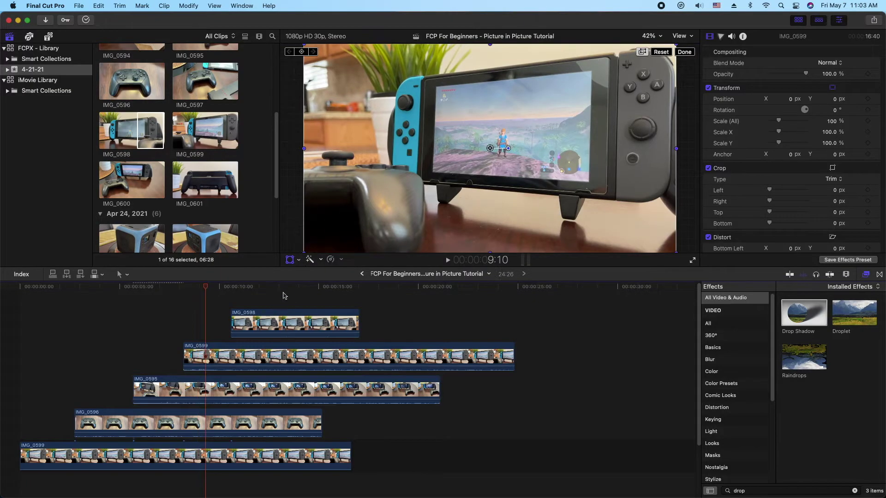
{"action": "left_click_drag", "start_coordinate": [304, 252], "coordinate": [408, 176]}
{"action": "left_click_drag", "start_coordinate": [496, 139], "coordinate": [583, 104]}
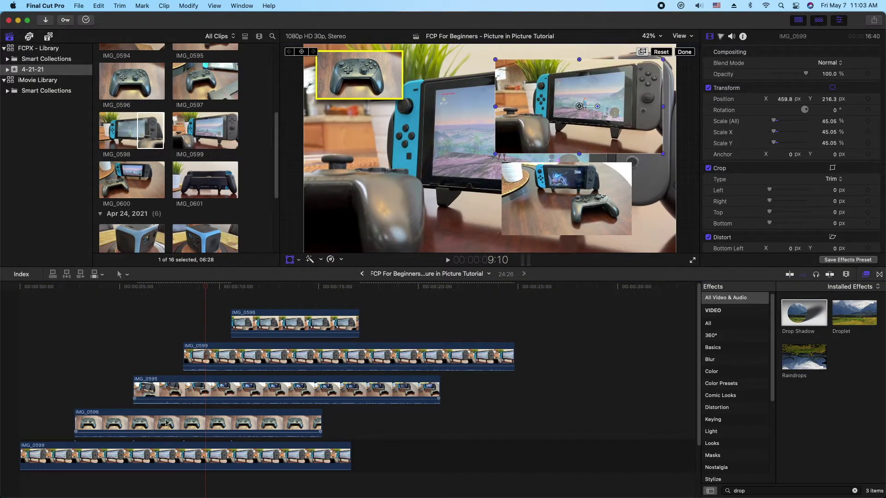
Shrink IMG_0598 to about 43.42% and place it left of centre.
{"action": "left_click", "coordinate": [298, 323]}
{"action": "left_click", "coordinate": [273, 293]}
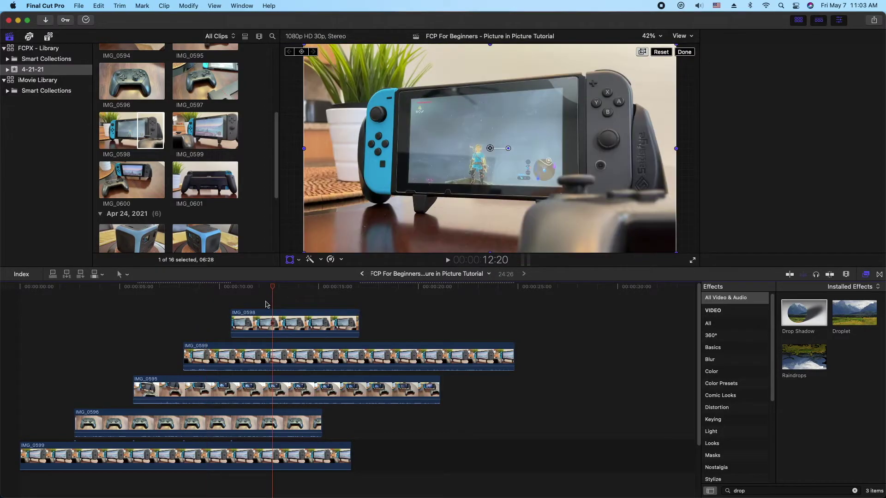
{"action": "left_click", "coordinate": [268, 323]}
{"action": "left_click_drag", "start_coordinate": [303, 252], "coordinate": [402, 192]}
{"action": "left_click_drag", "start_coordinate": [449, 170], "coordinate": [360, 183]}
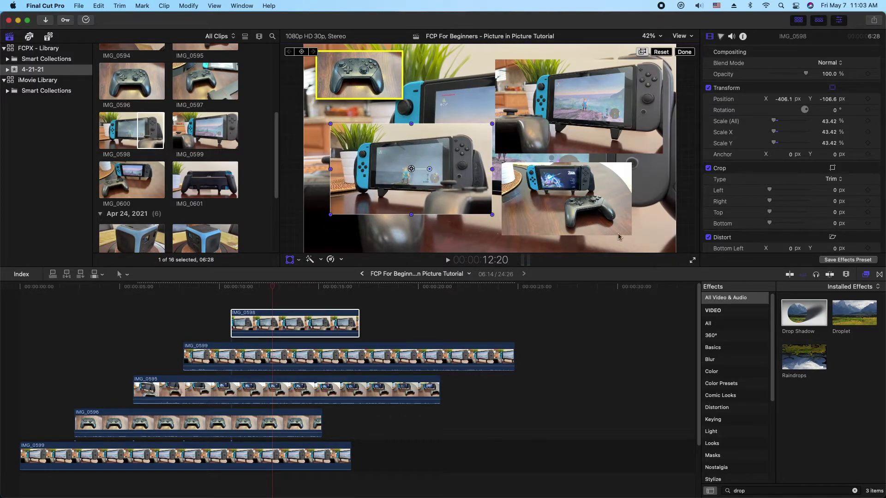
{"action": "left_click", "coordinate": [855, 490]}
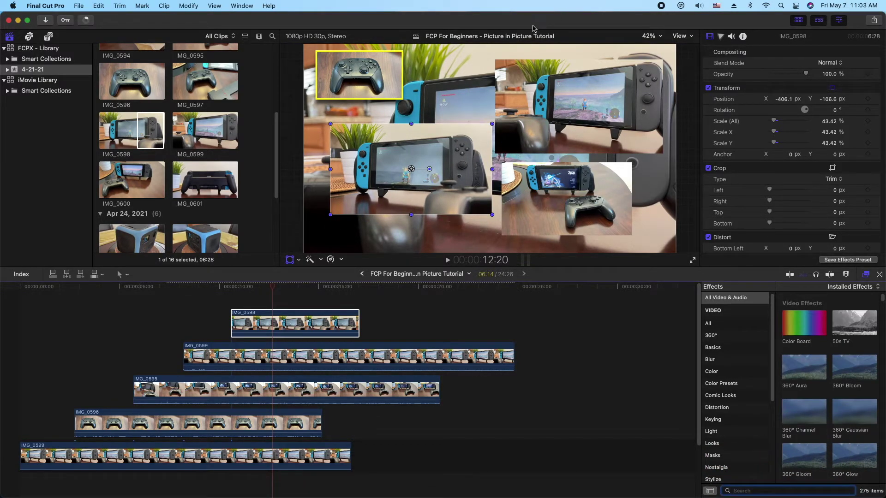
Apply Simple Border to IMG_0598 and move it slightly lower.
{"action": "type", "text": "simple"}
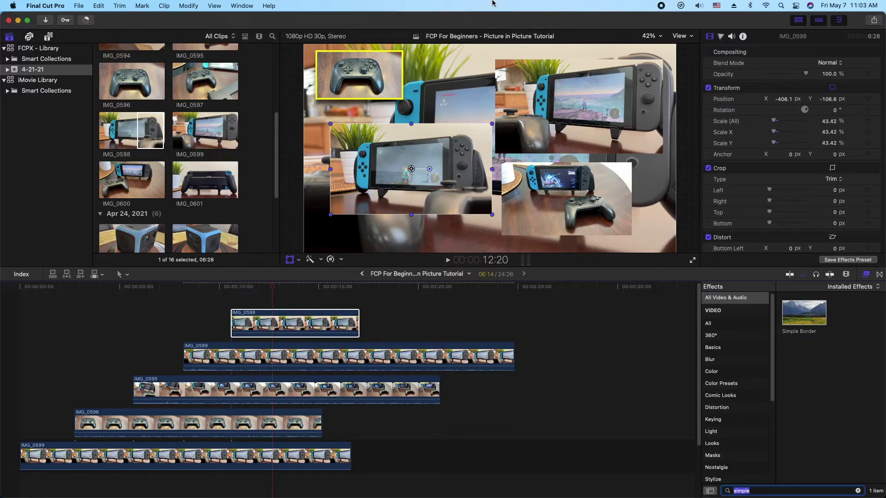
{"action": "left_click_drag", "start_coordinate": [808, 315], "coordinate": [429, 390]}
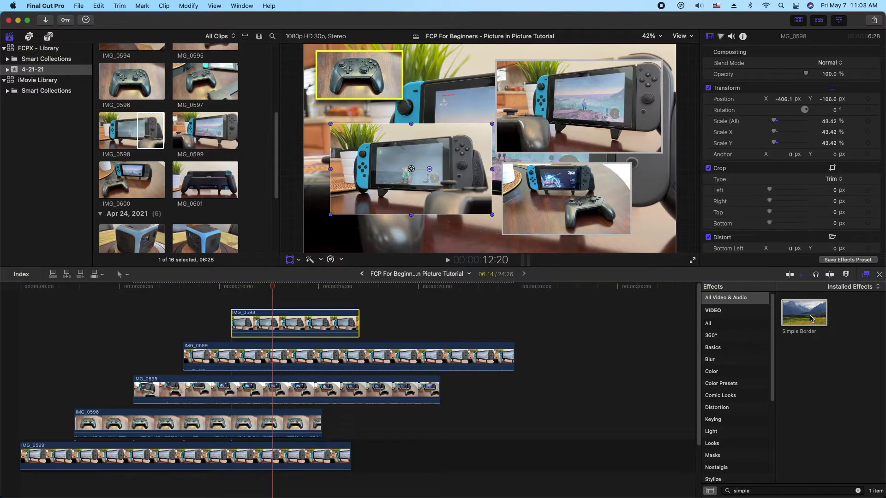
{"action": "left_click_drag", "start_coordinate": [810, 319], "coordinate": [297, 323]}
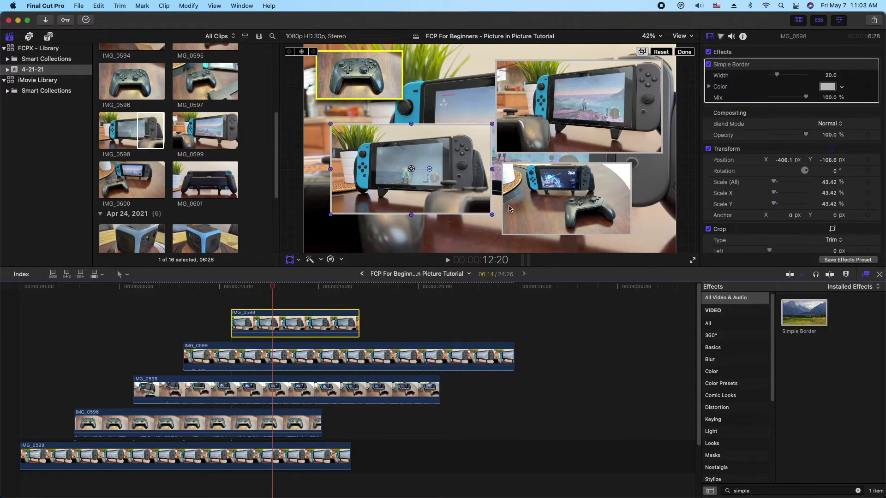
{"action": "left_click_drag", "start_coordinate": [468, 168], "coordinate": [470, 183]}
Rotate the top-right IMG_0599 layer to 52° and resize it to -64.45%.
{"action": "left_click", "coordinate": [554, 194]}
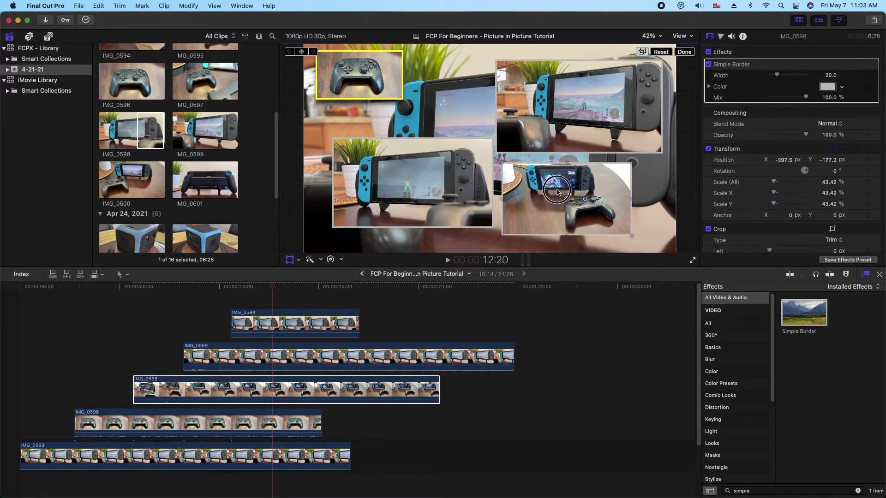
{"action": "left_click", "coordinate": [602, 90]}
{"action": "left_click_drag", "start_coordinate": [599, 106], "coordinate": [592, 91]}
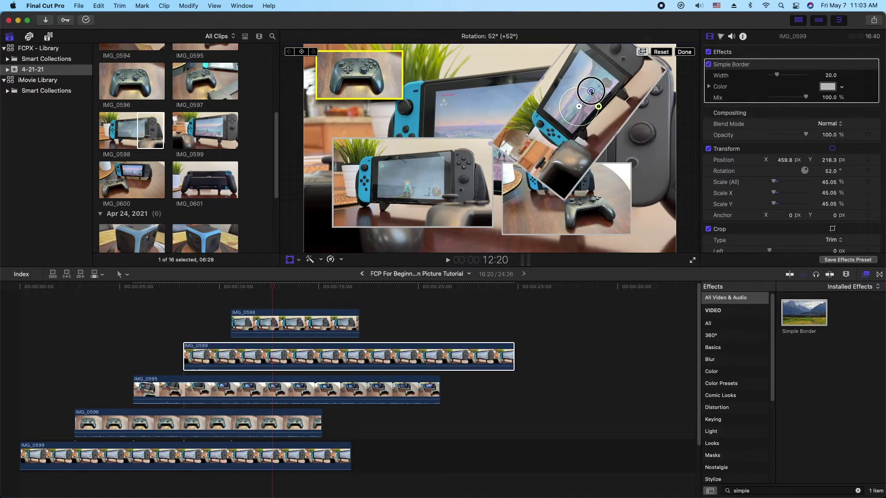
{"action": "left_click_drag", "start_coordinate": [564, 199], "coordinate": [489, 109]}
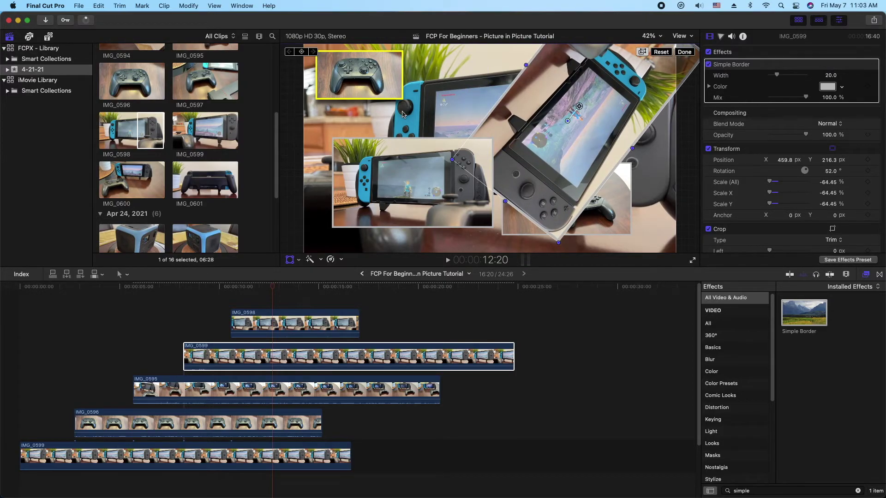
{"action": "left_click", "coordinate": [257, 295]}
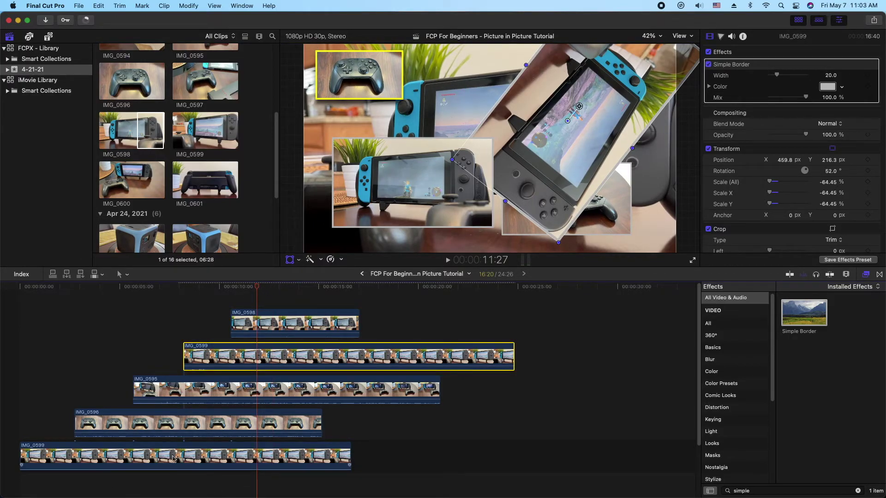
Drag the yellow-bordered IMG_0596 inset slightly right and down, then park the playhead at 12:02.
{"action": "left_click", "coordinate": [221, 422]}
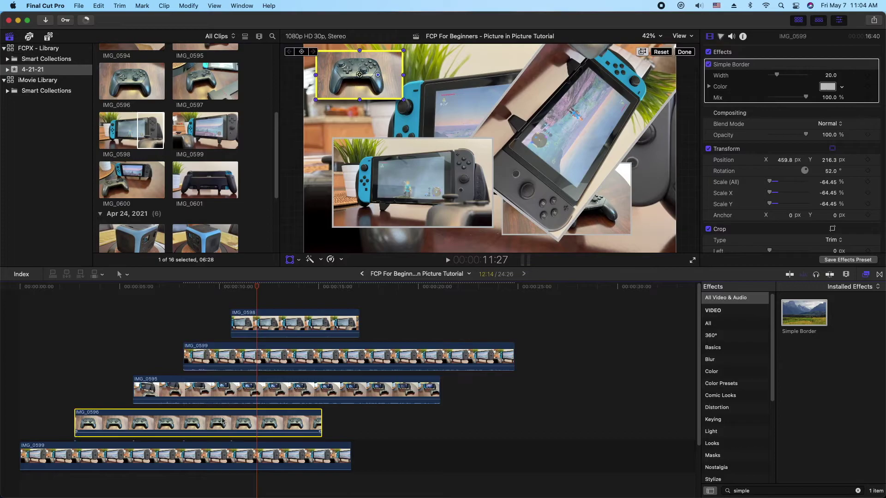
{"action": "left_click", "coordinate": [226, 387]}
{"action": "left_click", "coordinate": [233, 361]}
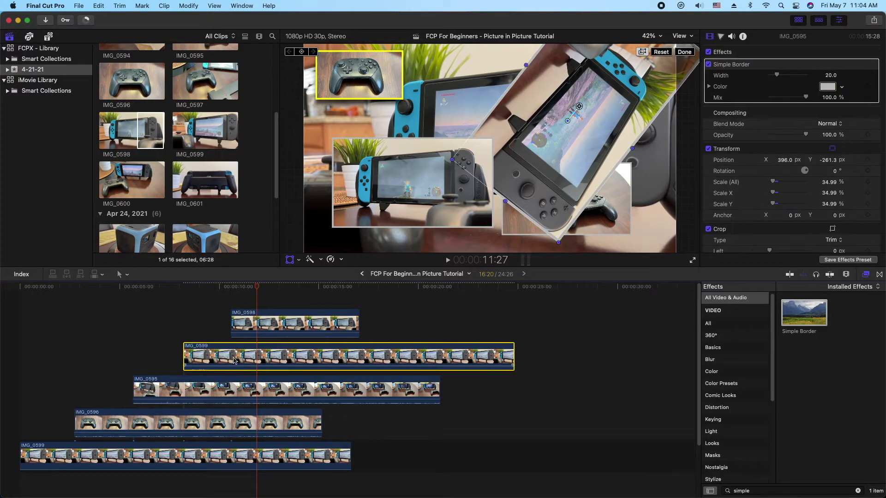
{"action": "left_click", "coordinate": [251, 326]}
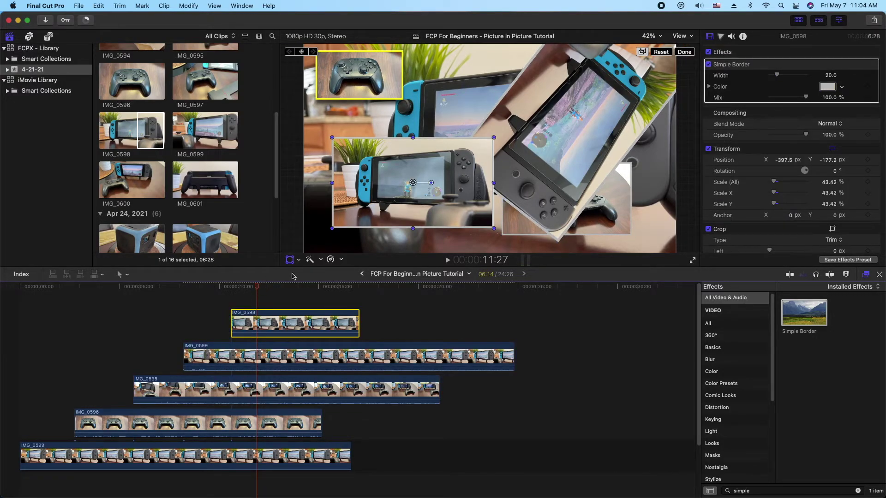
{"action": "left_click", "coordinate": [339, 90]}
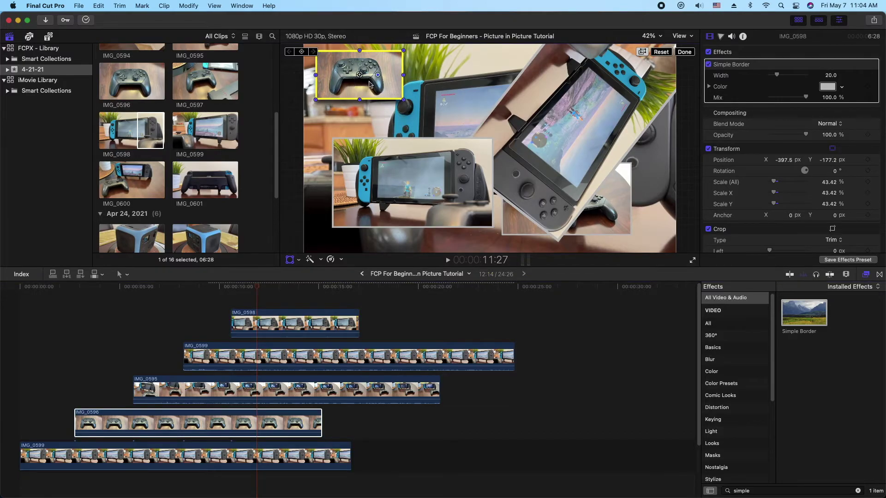
{"action": "left_click_drag", "start_coordinate": [370, 86], "coordinate": [335, 85]}
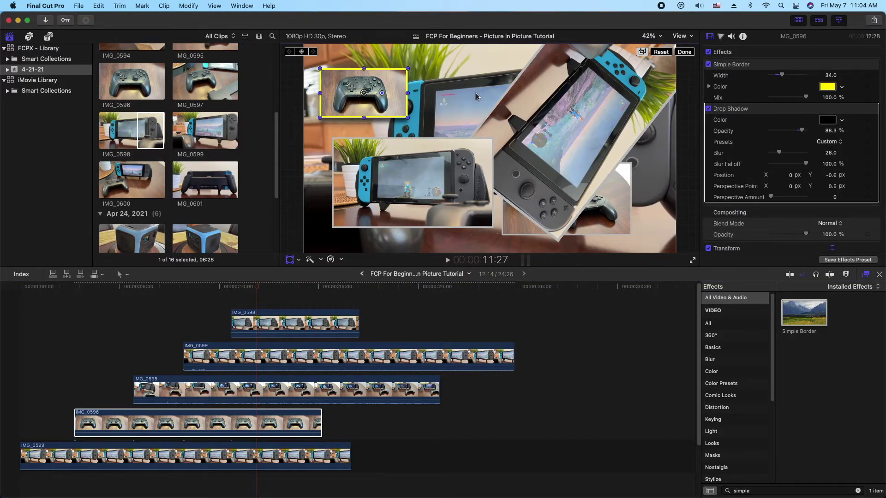
{"action": "left_click", "coordinate": [494, 411]}
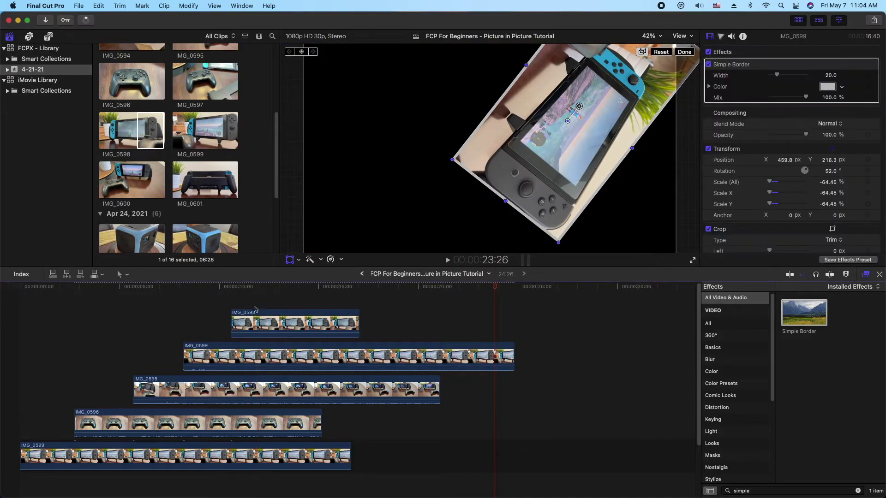
{"action": "left_click", "coordinate": [261, 290]}
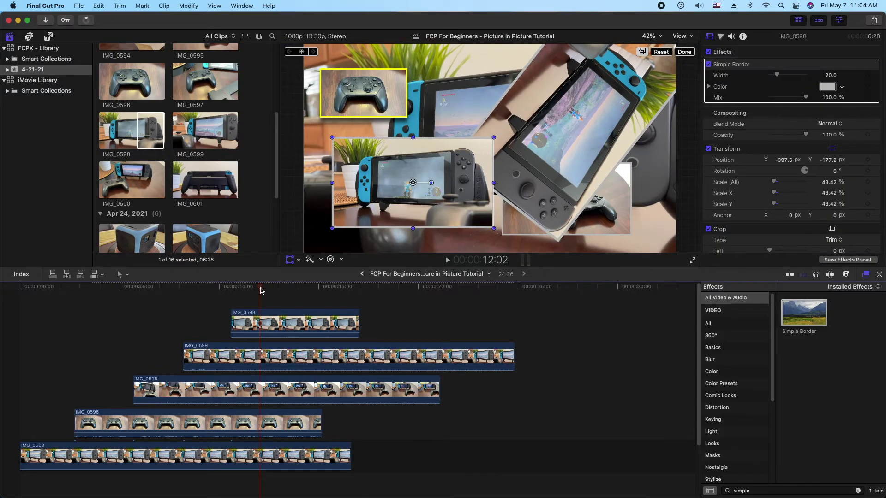